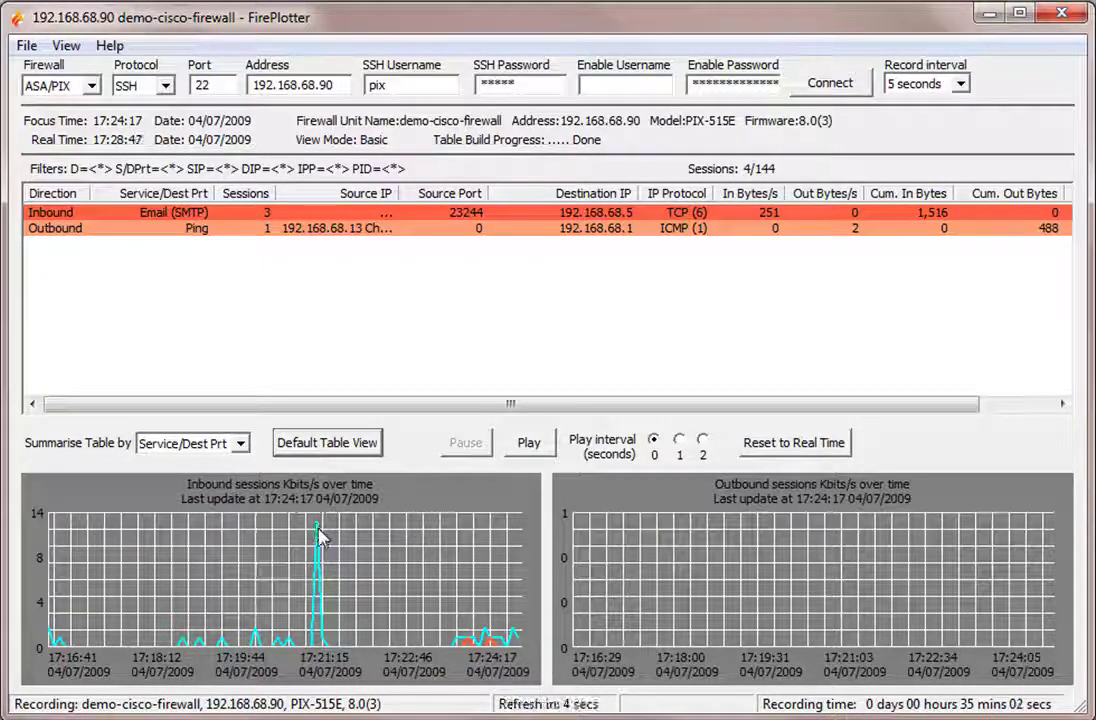
- Pick the 17:21:33 inbound spike on the graph and confirm showing its historical log data
left_click(318, 526)
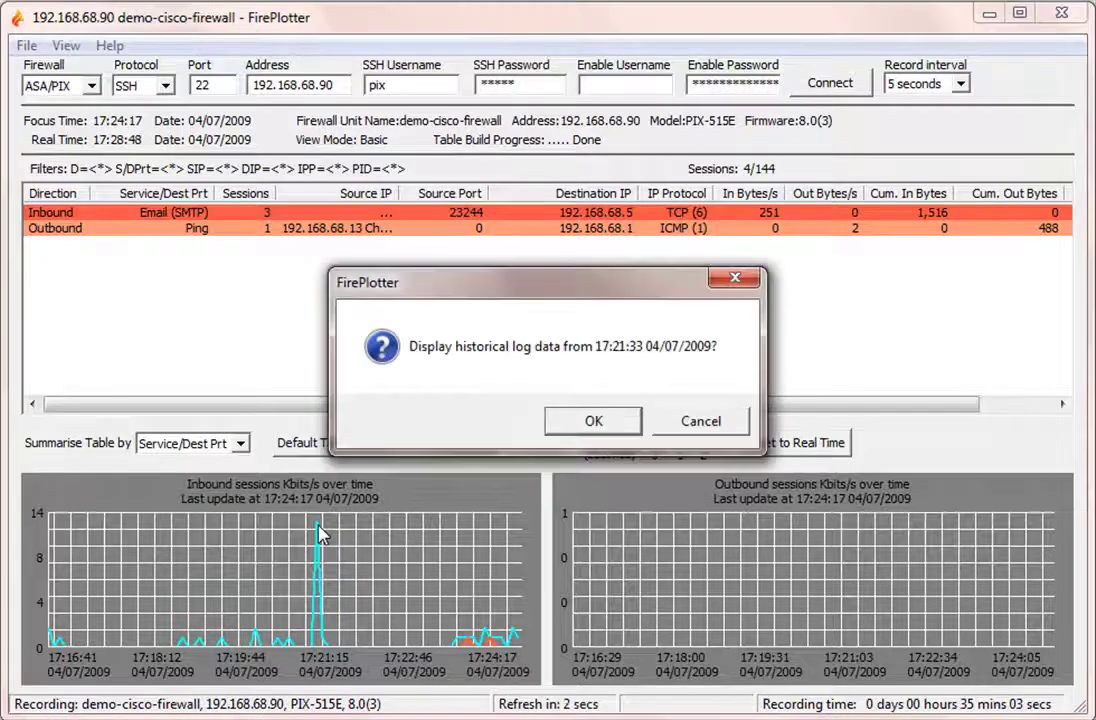
left_click(597, 422)
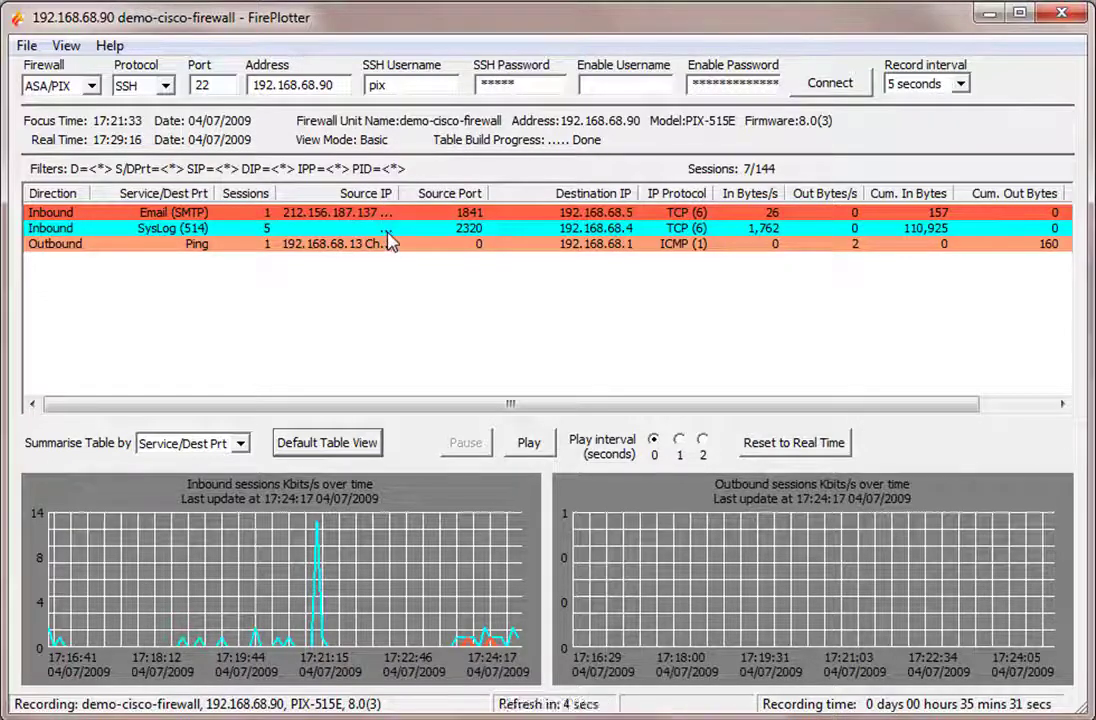
- Drill into SysLog (514) sessions, sort by In Bytes/s, and select the 1,746 top row
double_click(384, 230)
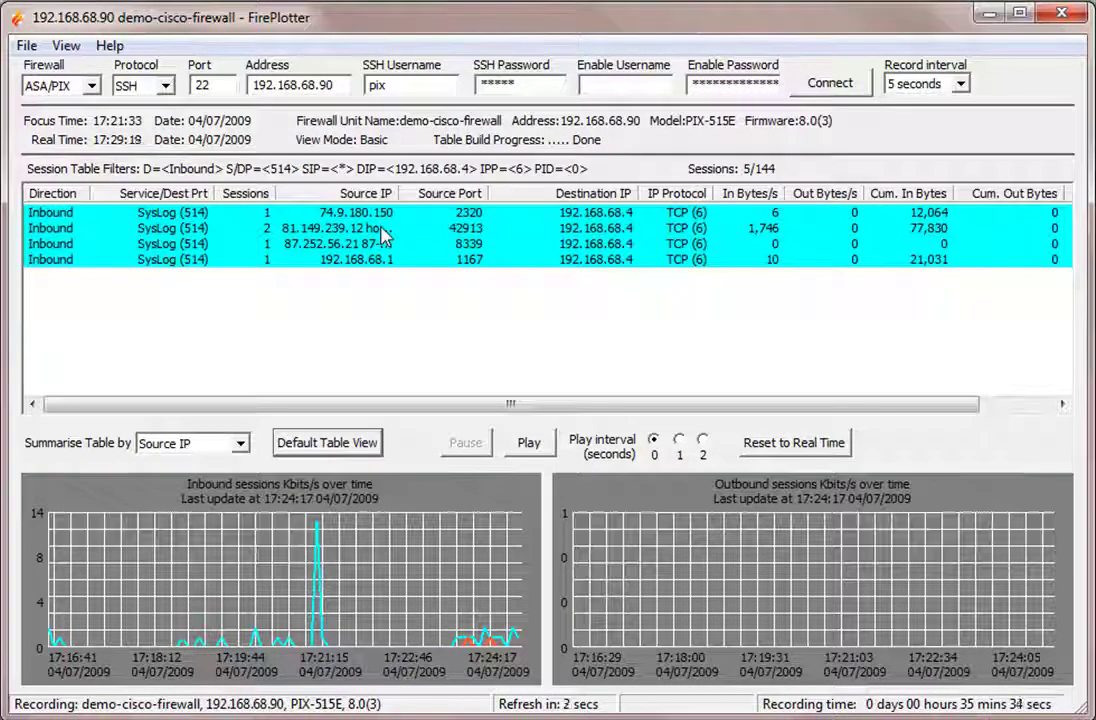
left_click(752, 193)
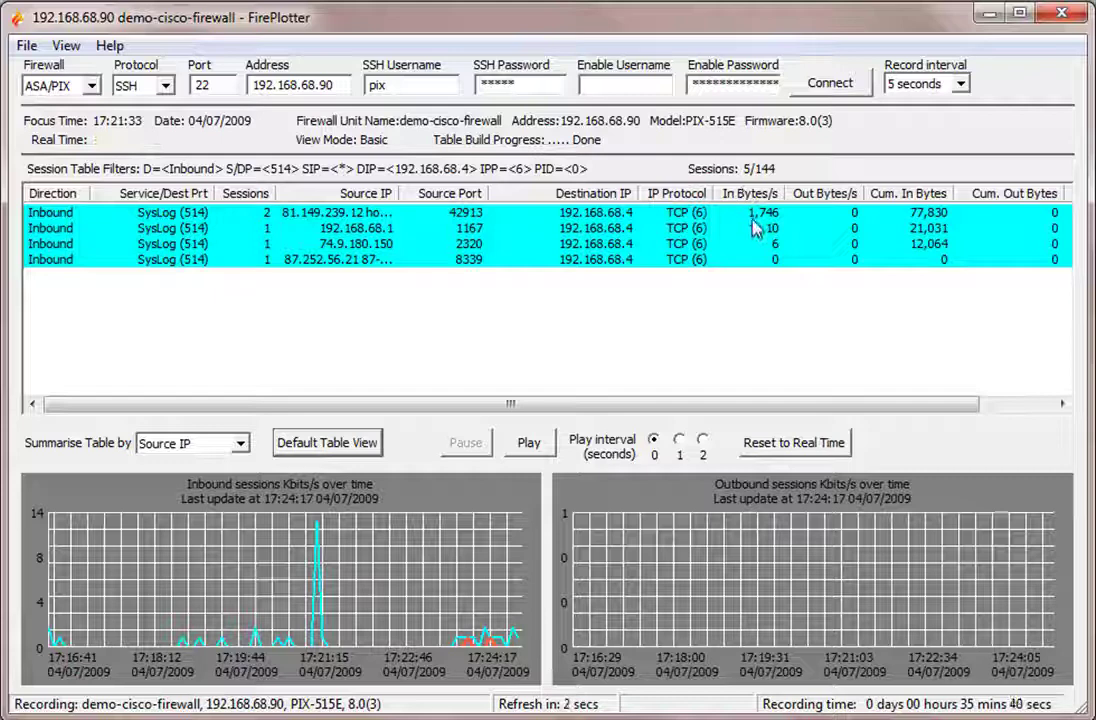
left_click(753, 217)
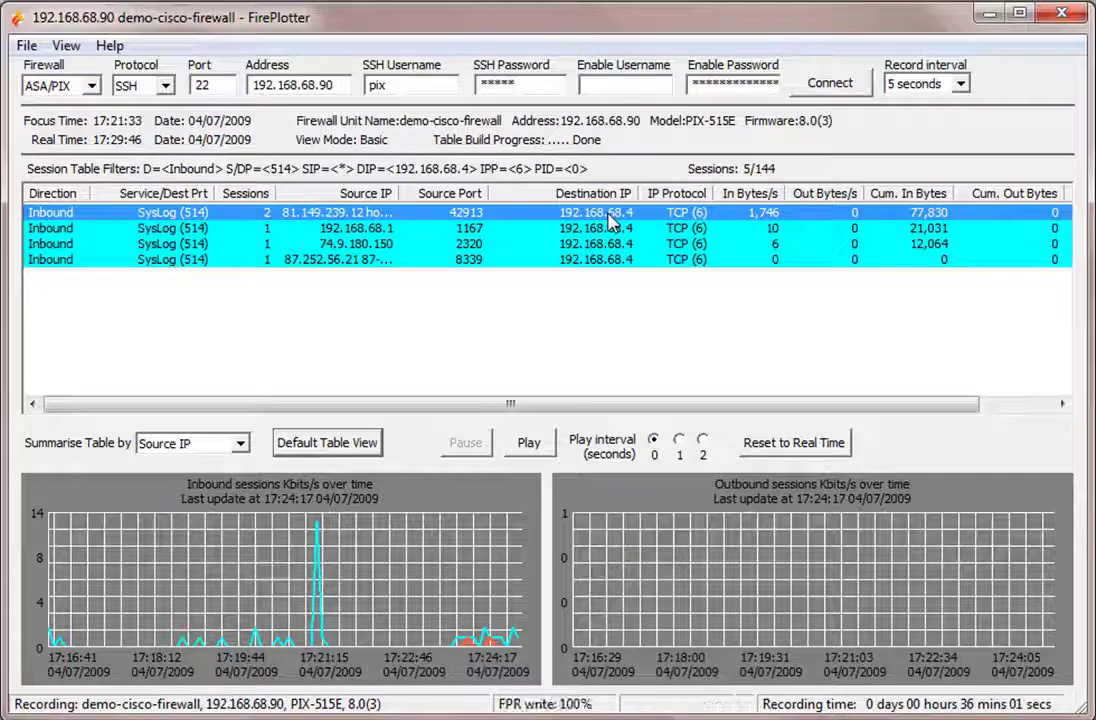
- Restore the Default Table View and display historical log data from 17:24:17
right_click(514, 297)
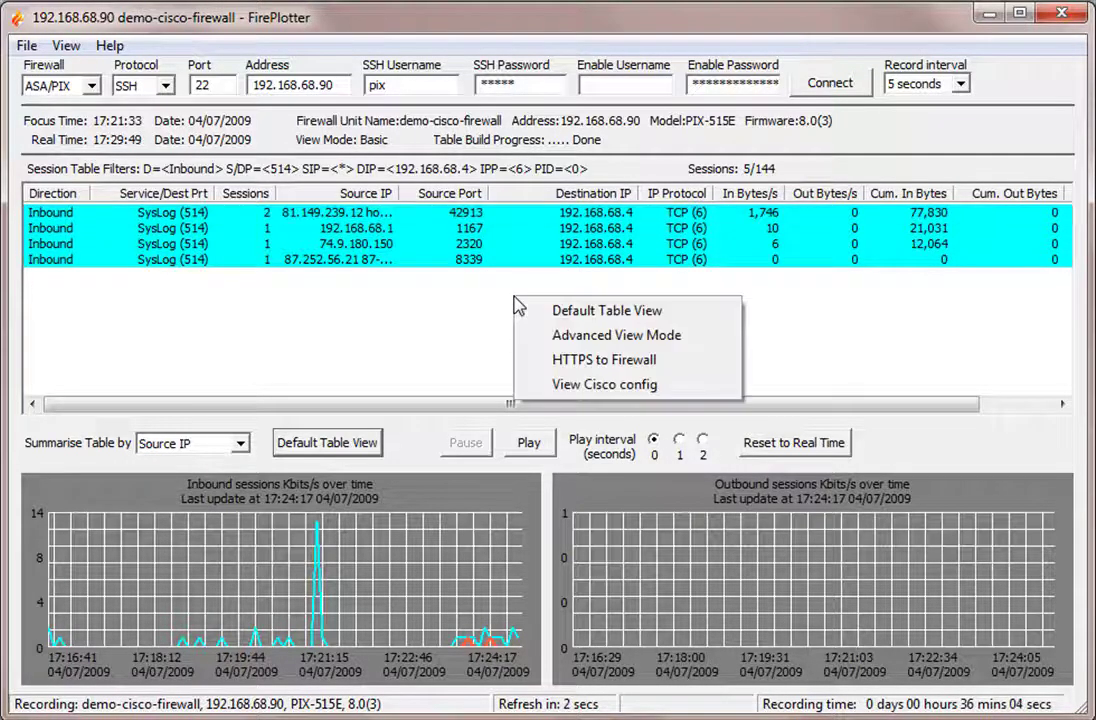
left_click(658, 312)
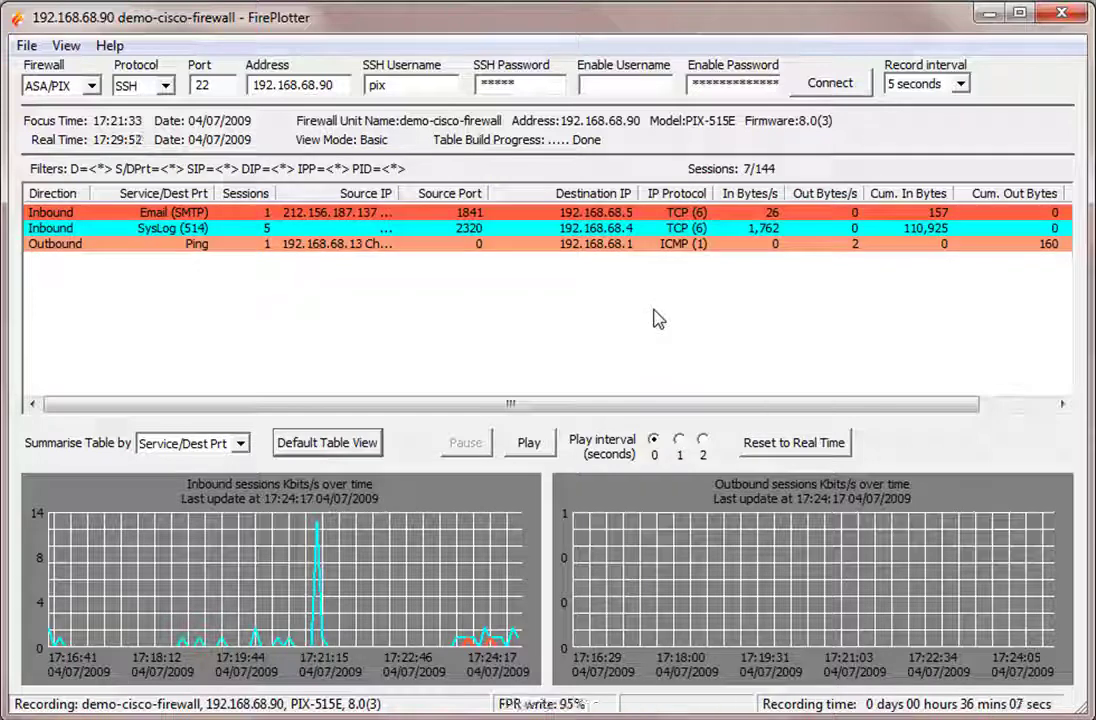
left_click(470, 645)
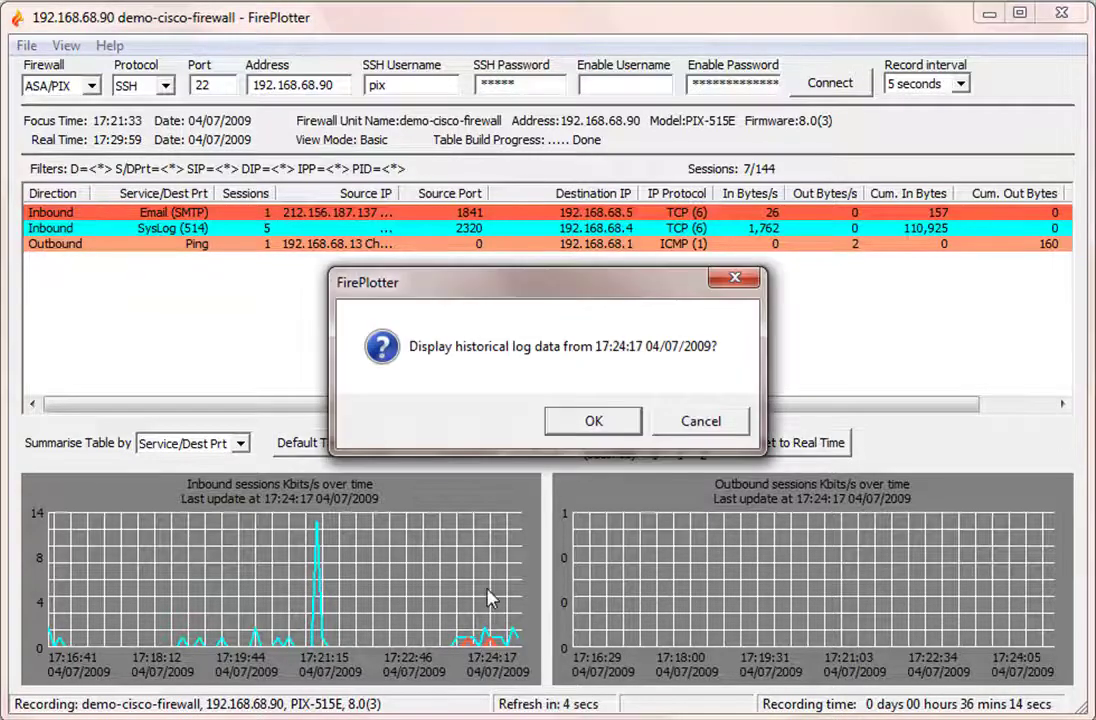
left_click(587, 424)
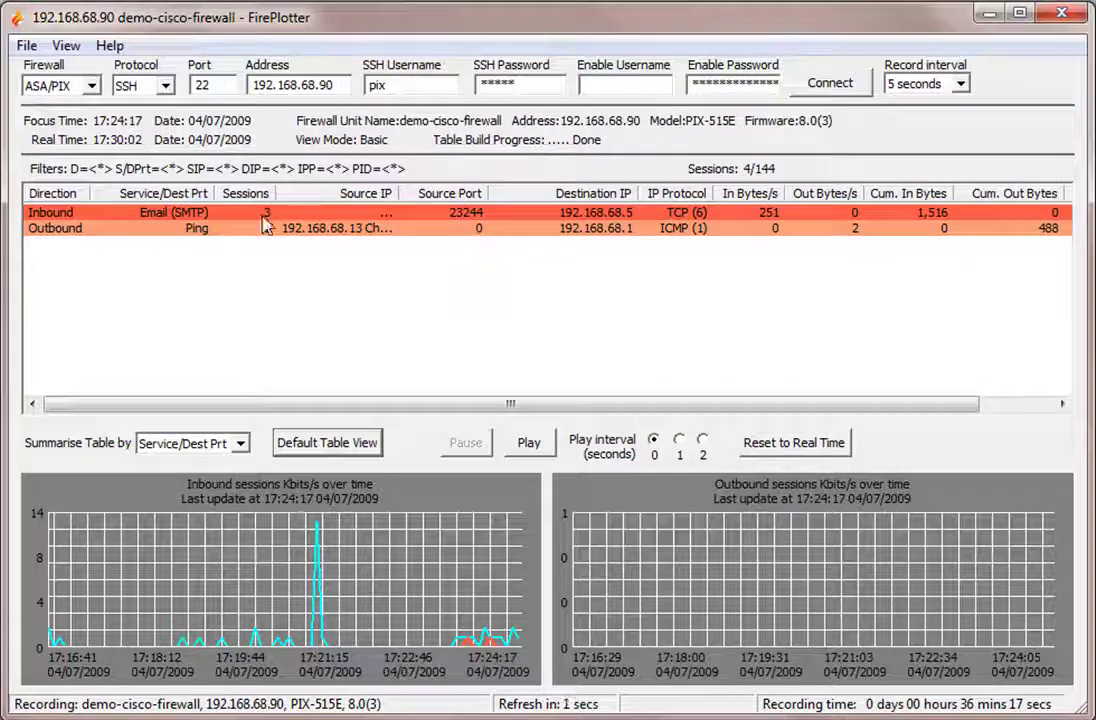
double_click(386, 214)
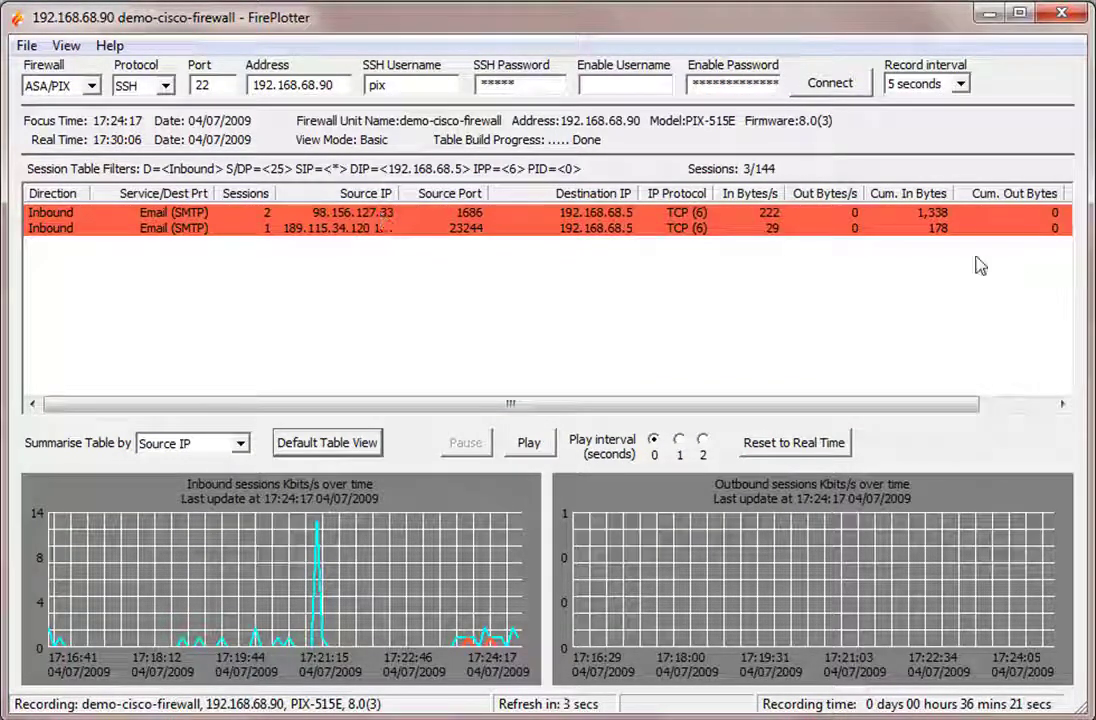
left_click(933, 213)
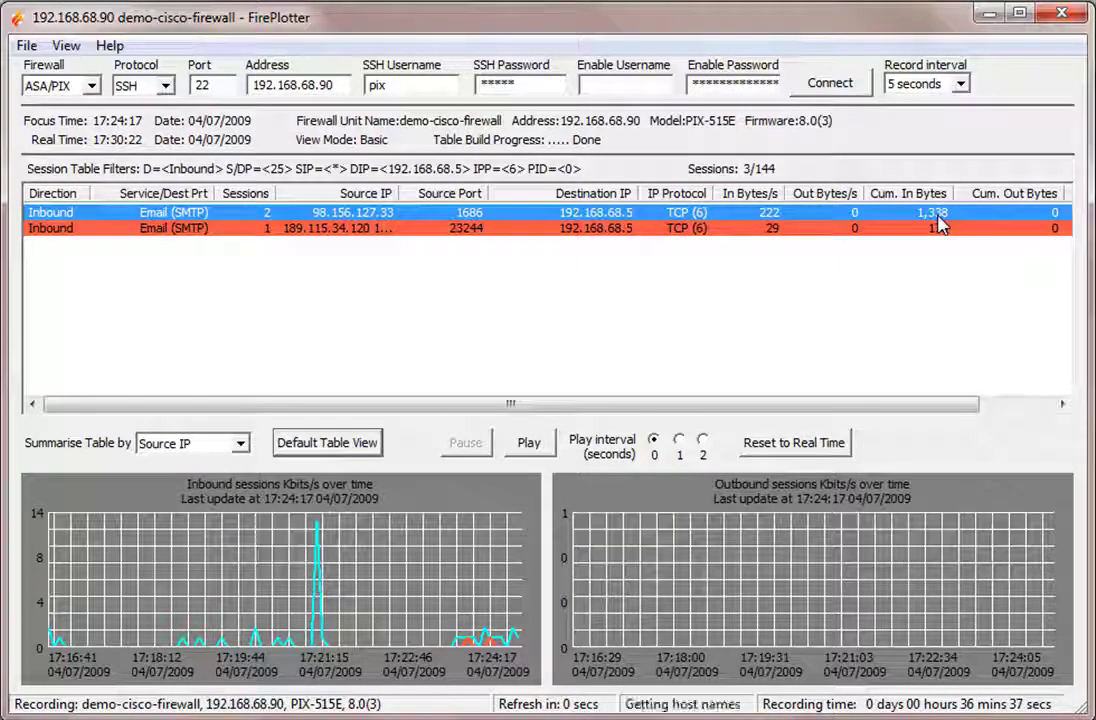
right_click(515, 294)
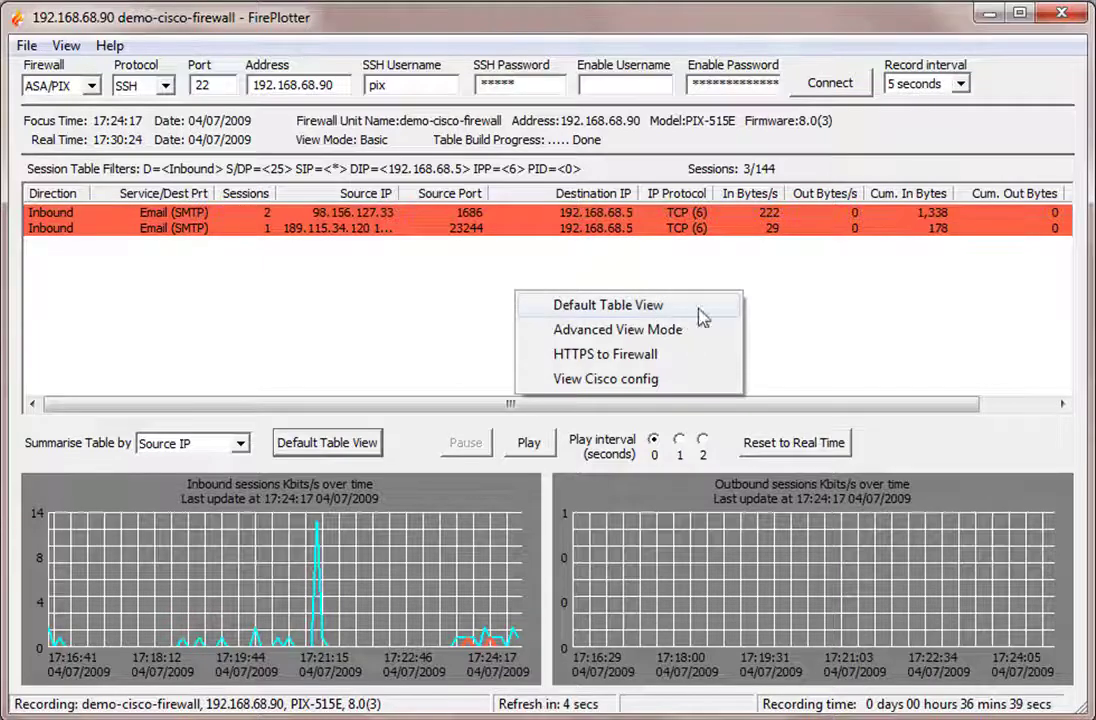
left_click(627, 310)
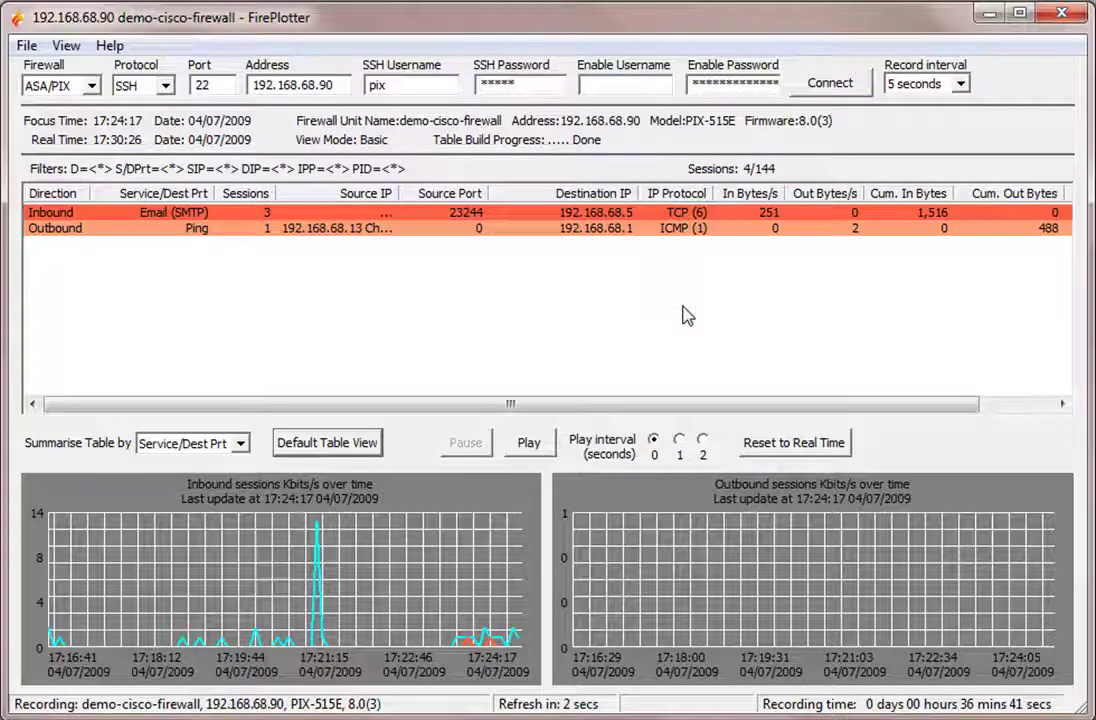
- Open recorded data demo-cisco-firewall > 09-07-04 > 16-hour > 090704-165352.fpr
left_click(26, 46)
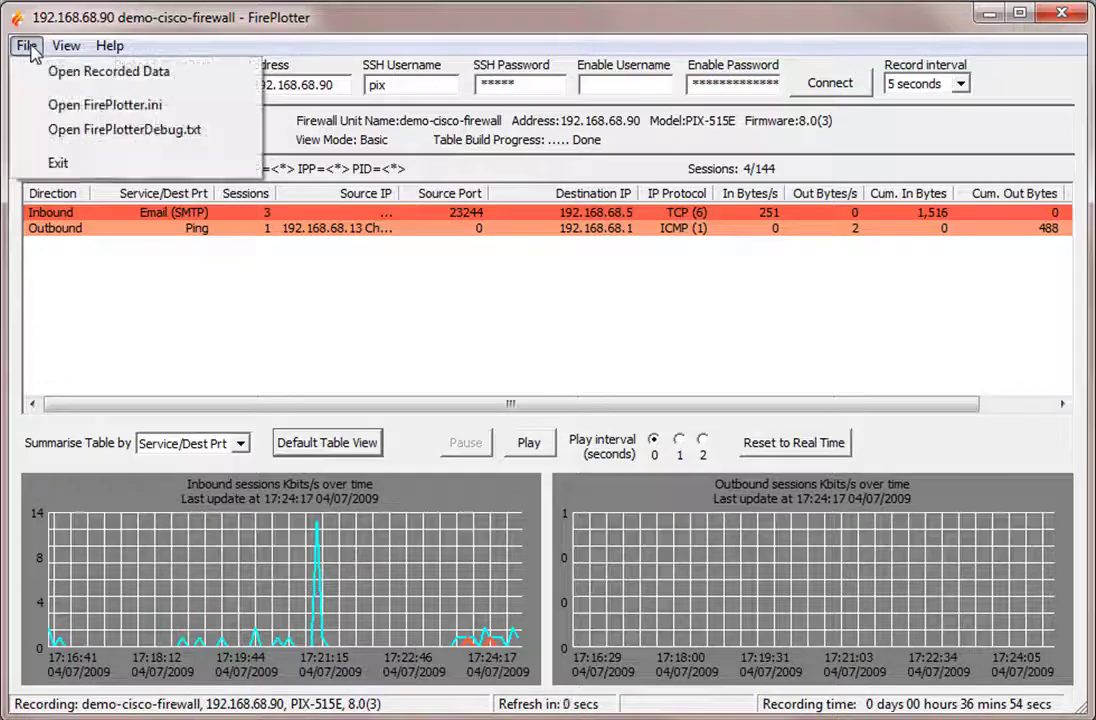
left_click(157, 76)
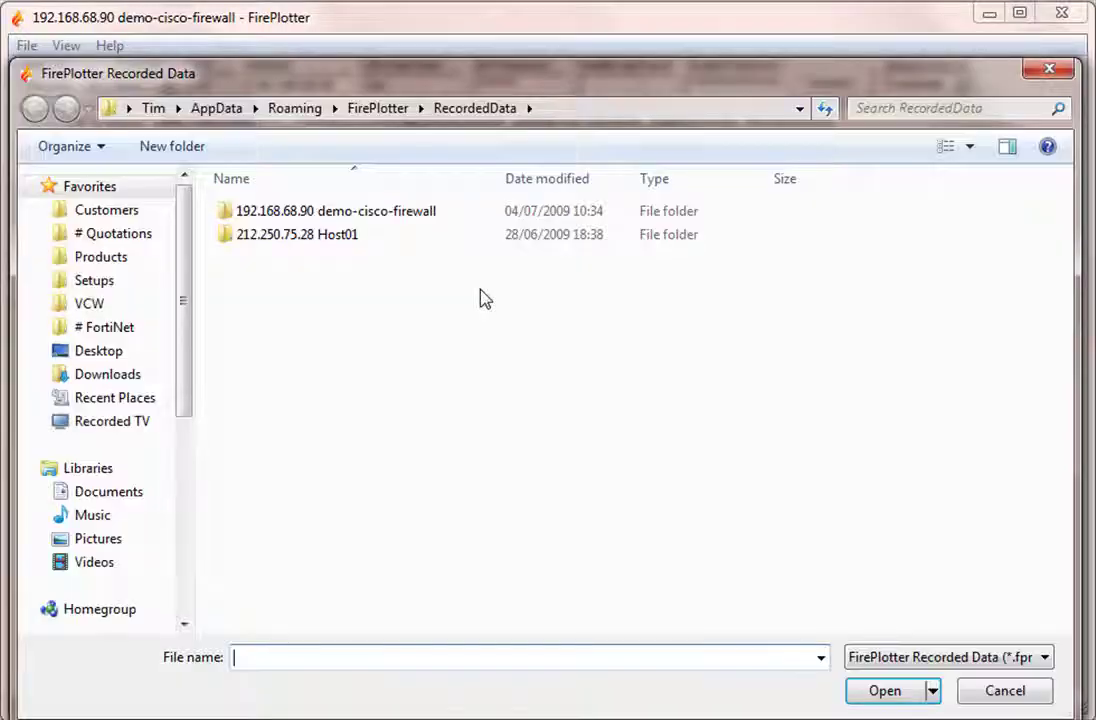
double_click(349, 218)
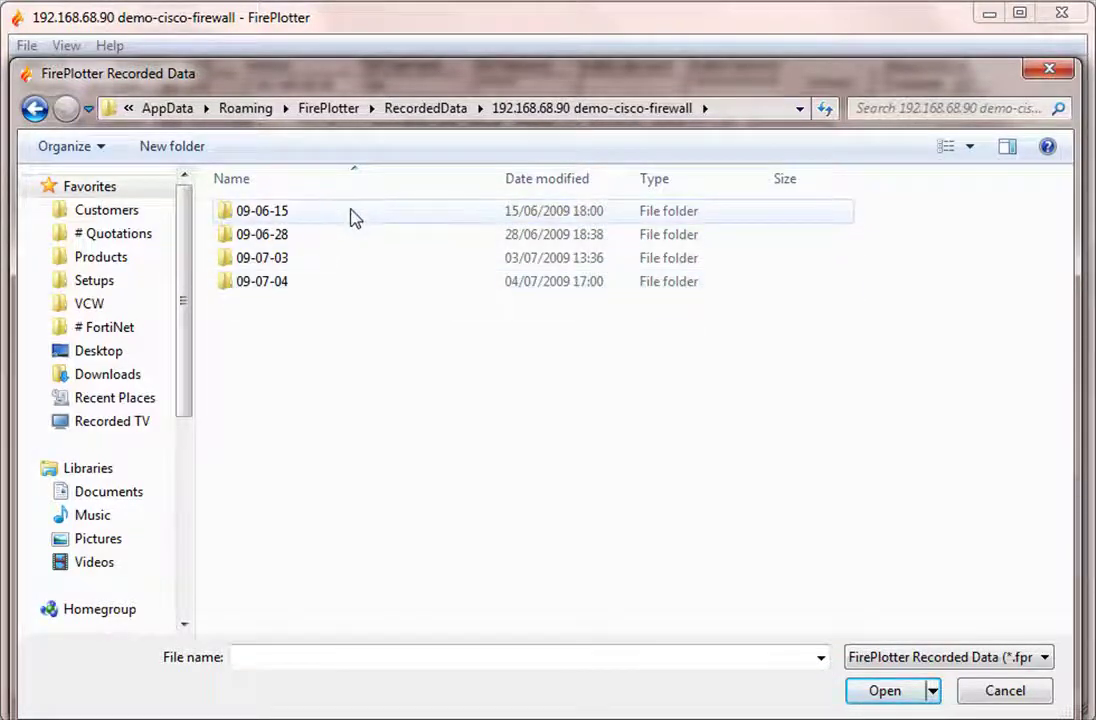
double_click(346, 288)
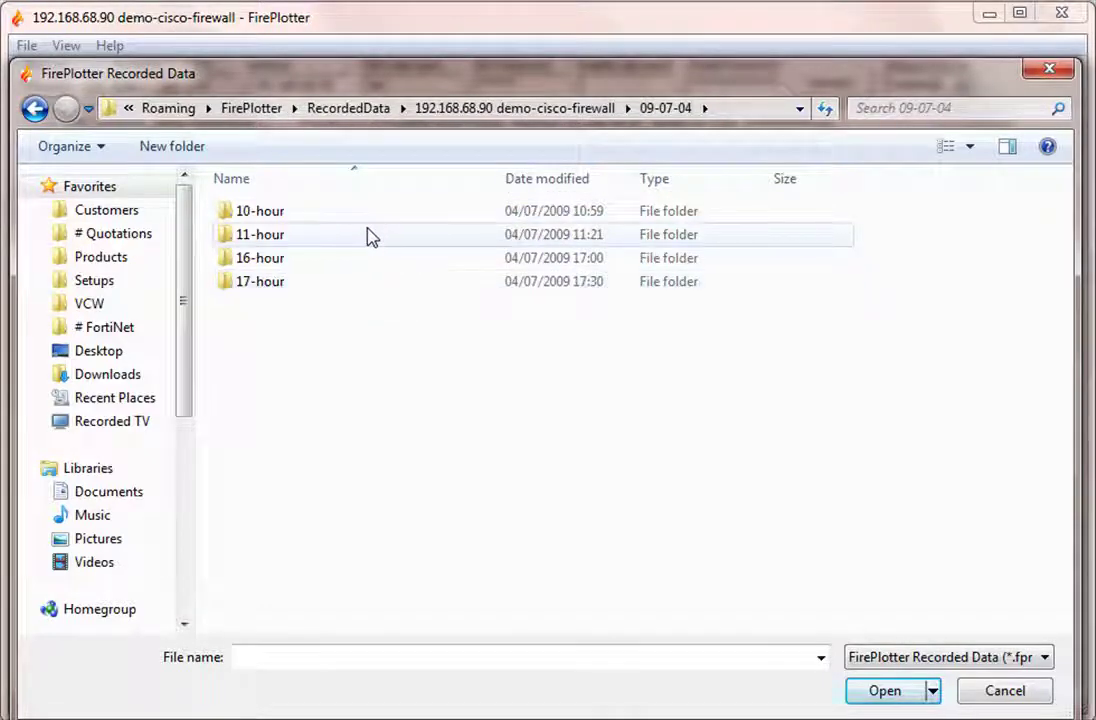
mouse_move(374, 289)
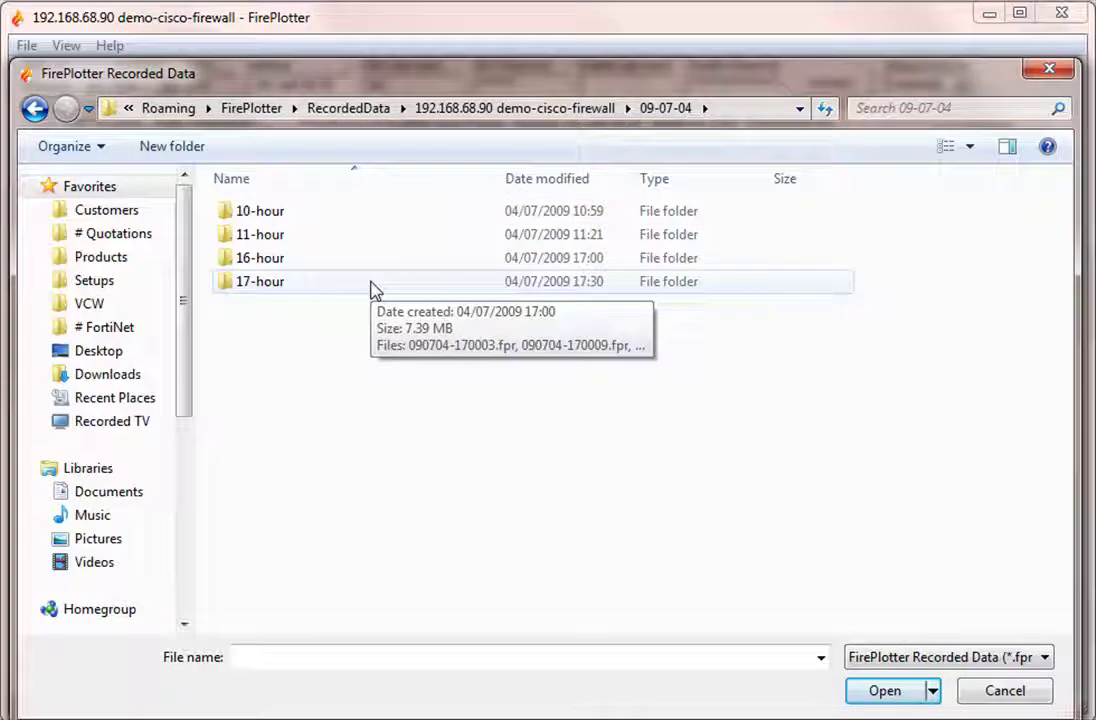
double_click(379, 259)
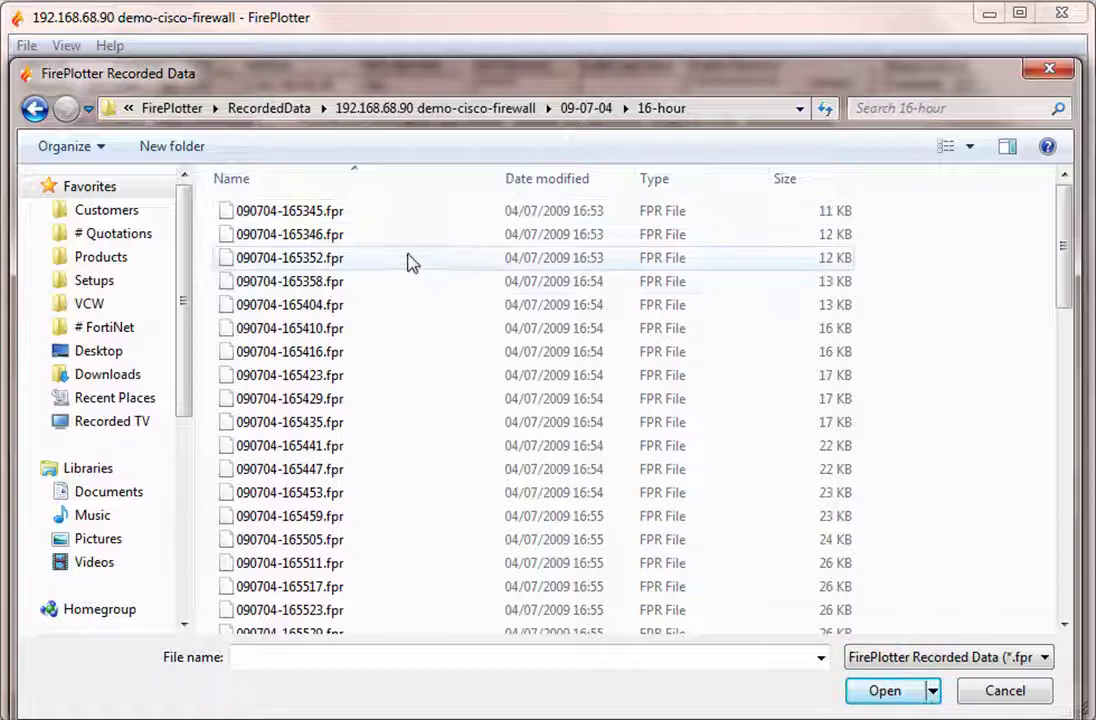
double_click(300, 262)
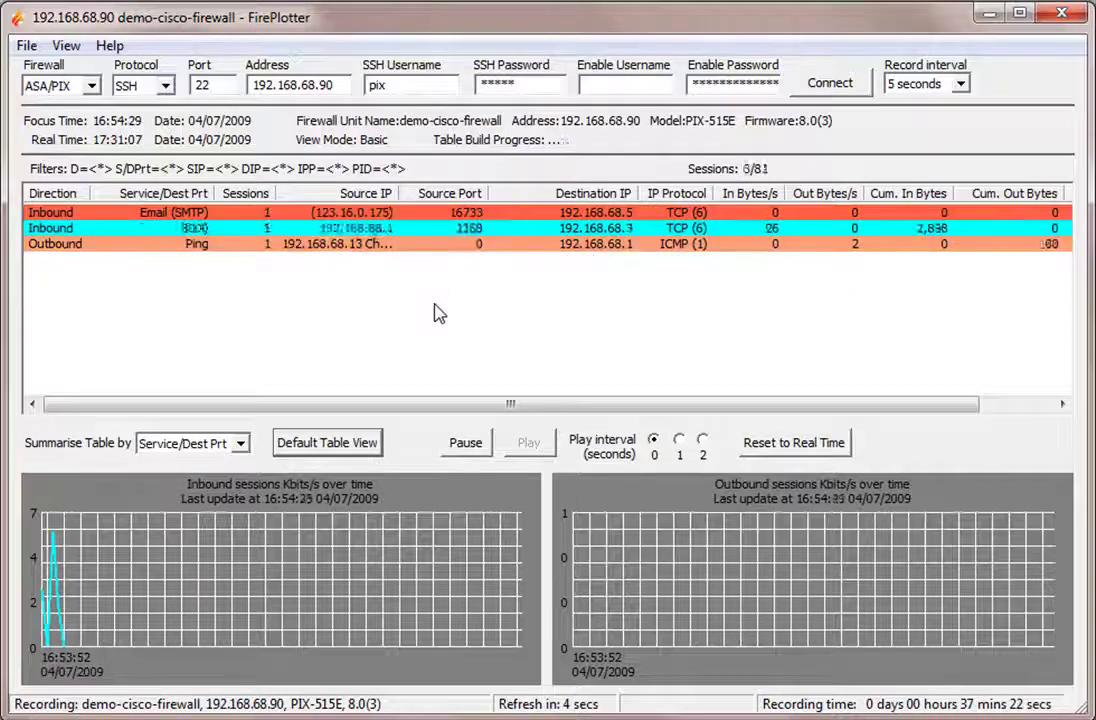
- Pause the replay, then resume playback so it advances to about 17:05
left_click(466, 442)
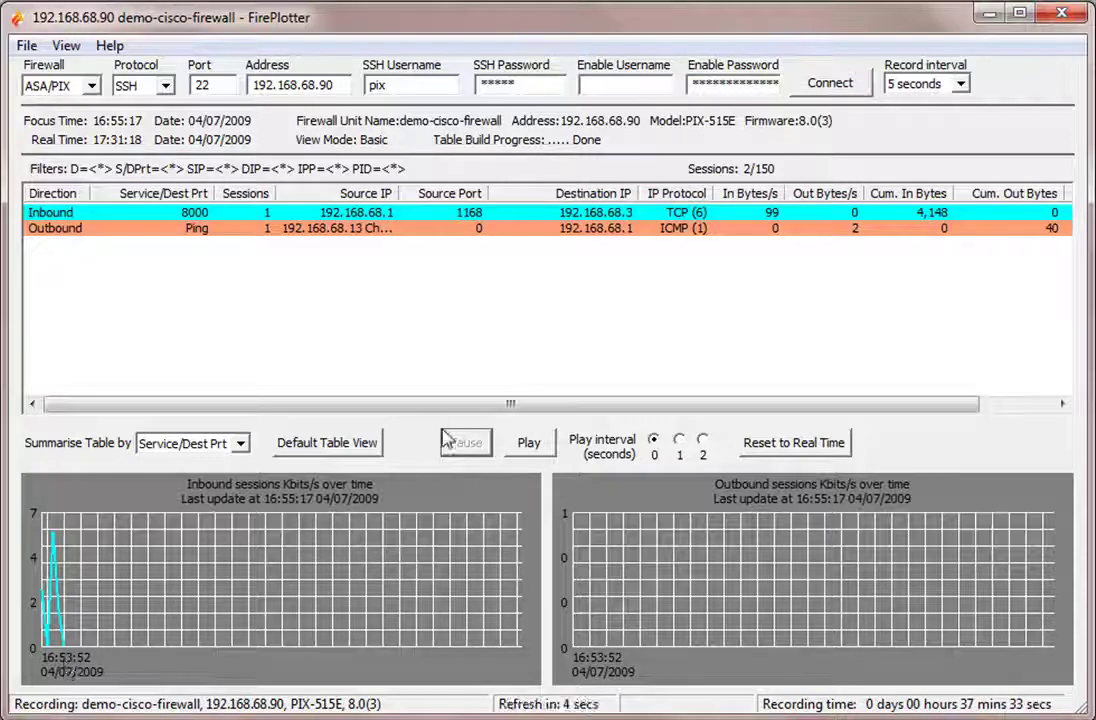
left_click(529, 443)
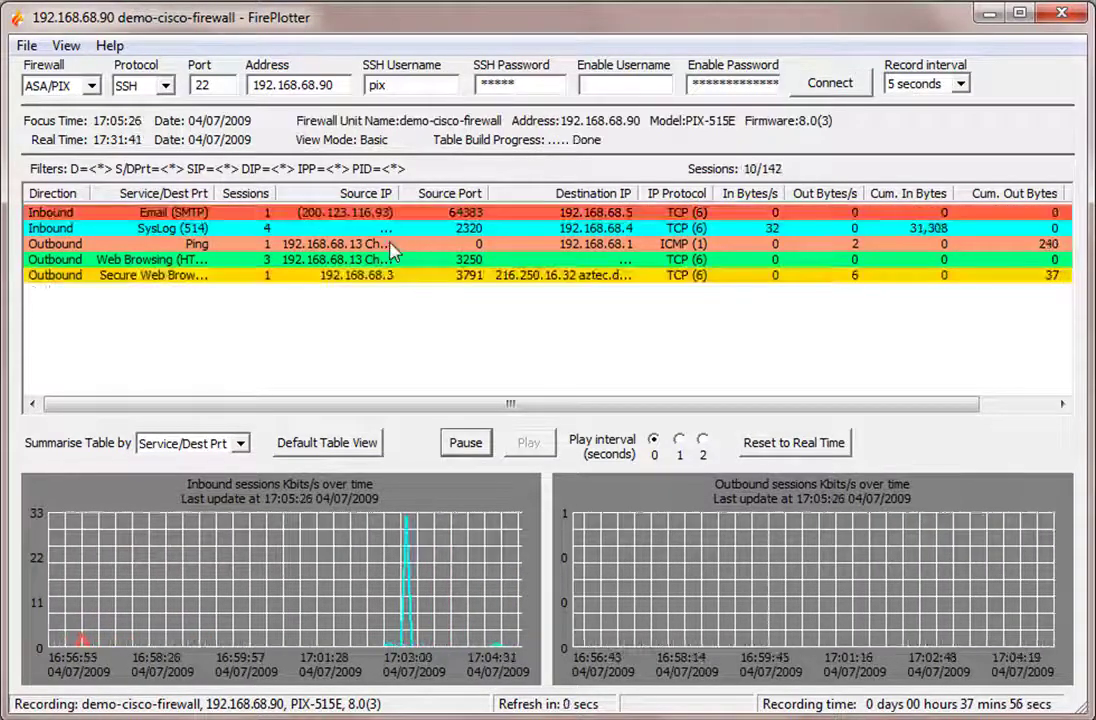
- Pause at 17:06:14, drill into Outbound Web Browsing, and resize Source IP and Destination IP columns
left_click(468, 442)
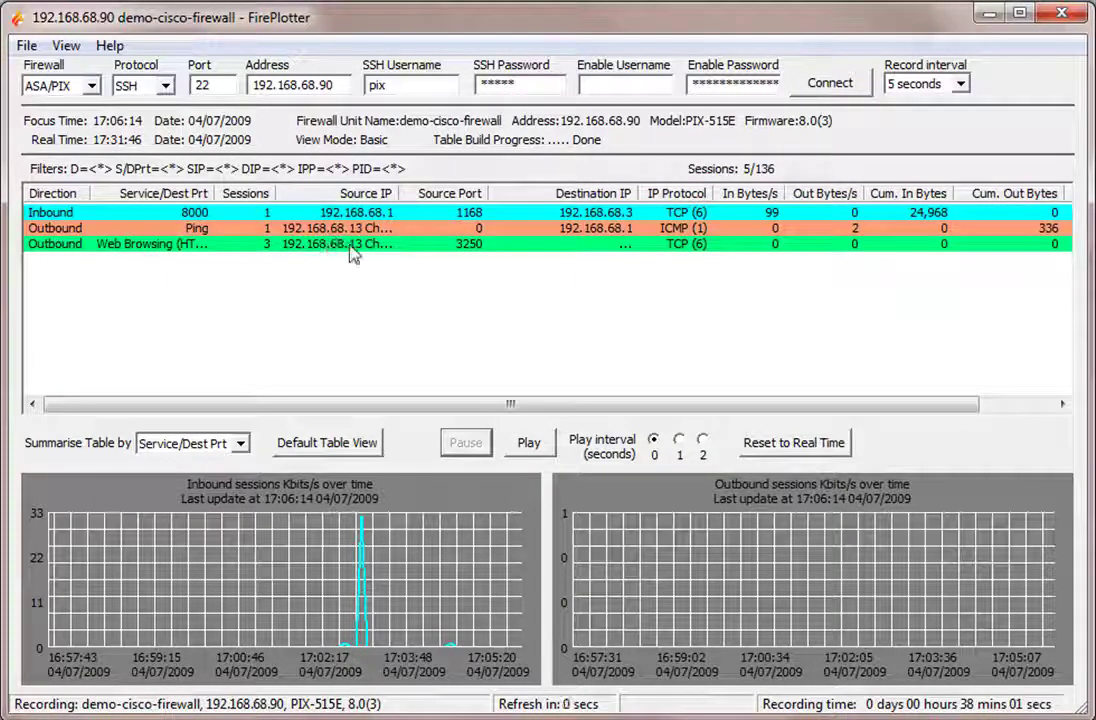
double_click(624, 249)
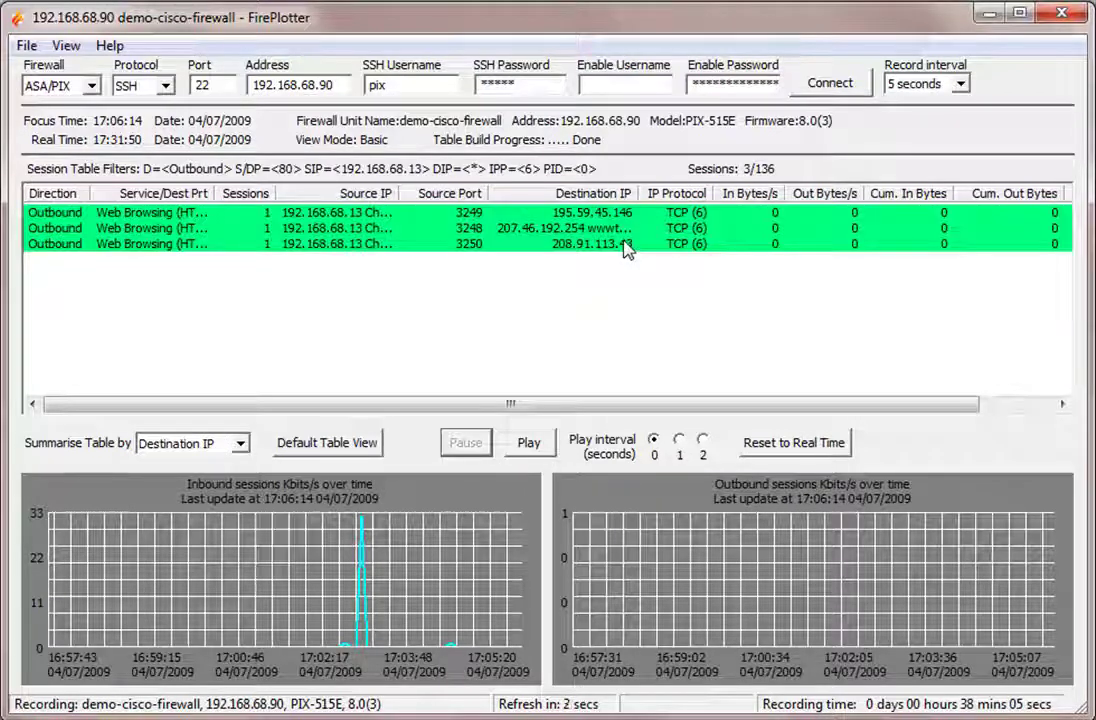
left_click_drag(641, 192, 698, 192)
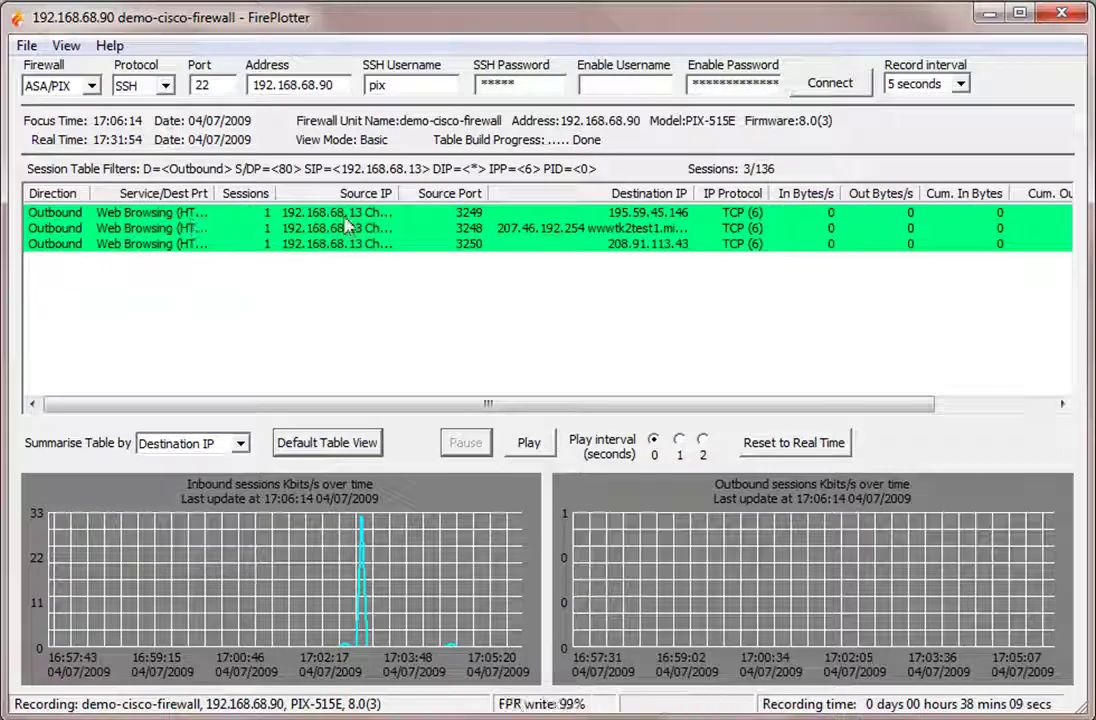
mouse_move(400, 193)
left_mouse_down()
mouse_move(457, 198)
mouse_move(384, 194)
left_mouse_up()
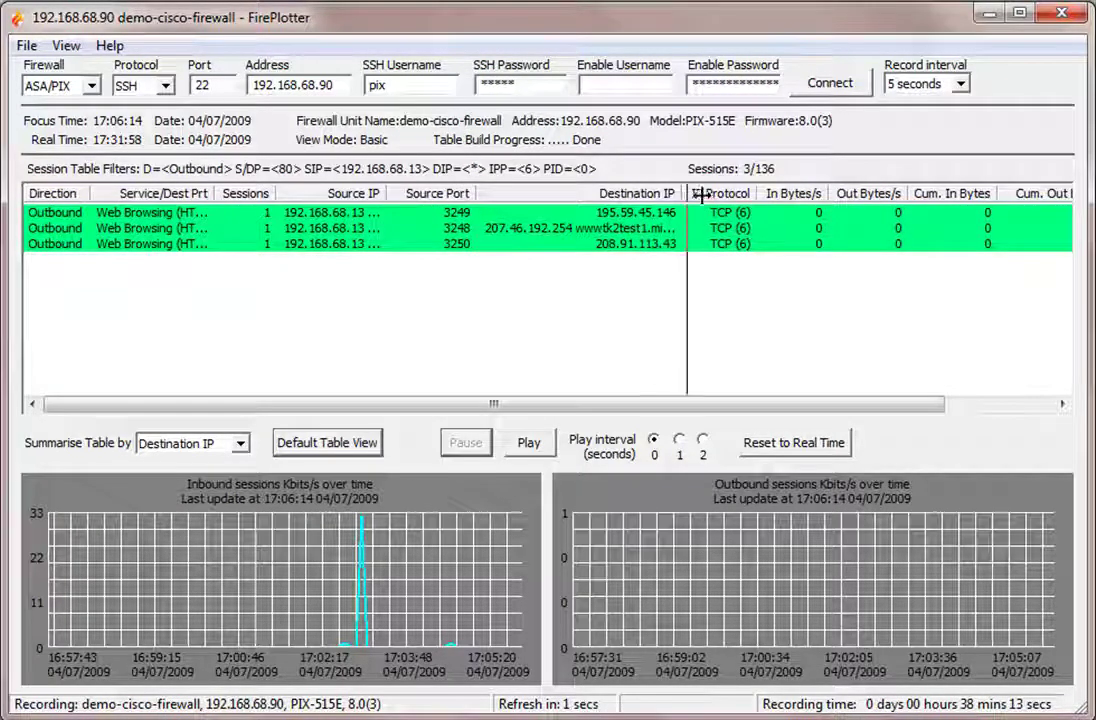
mouse_move(700, 193)
left_mouse_down()
mouse_move(737, 195)
mouse_move(688, 193)
left_mouse_up()
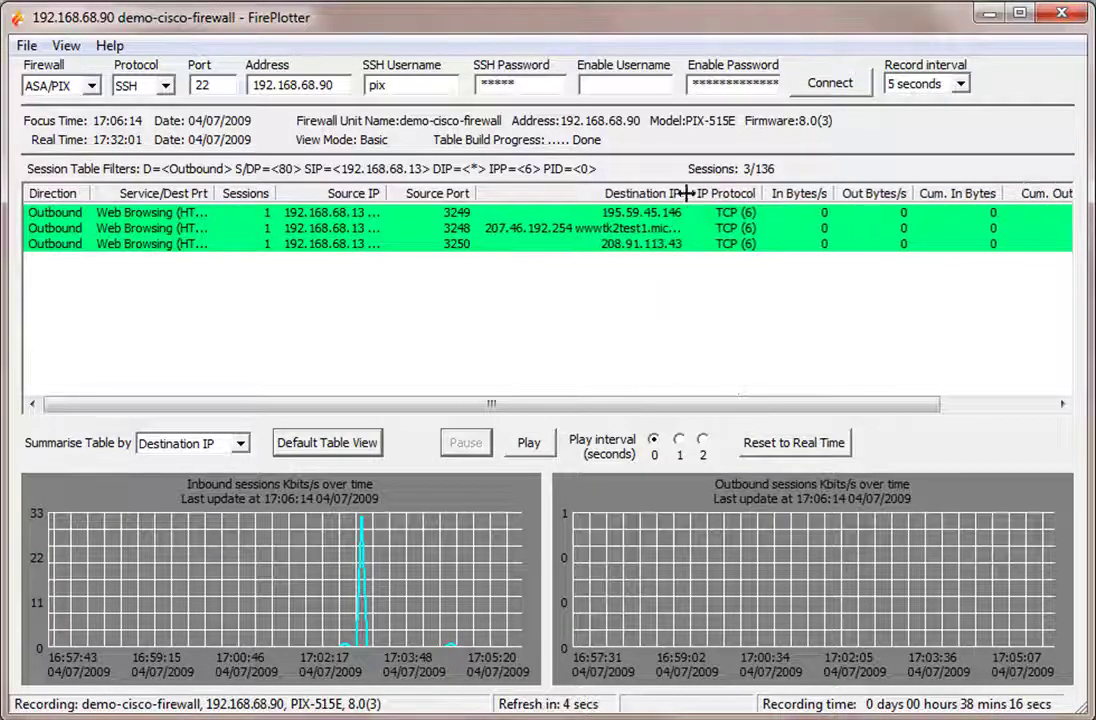
- Resume the replay with a 2-second play interval and restore the Default Table View
left_click(530, 442)
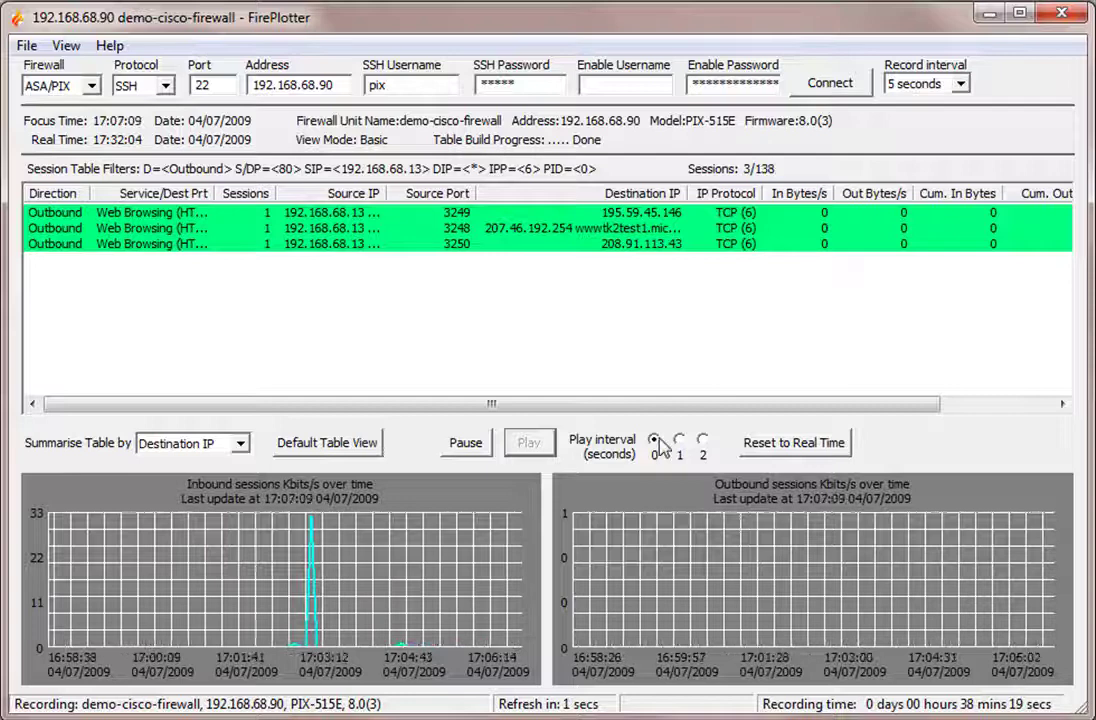
left_click(680, 448)
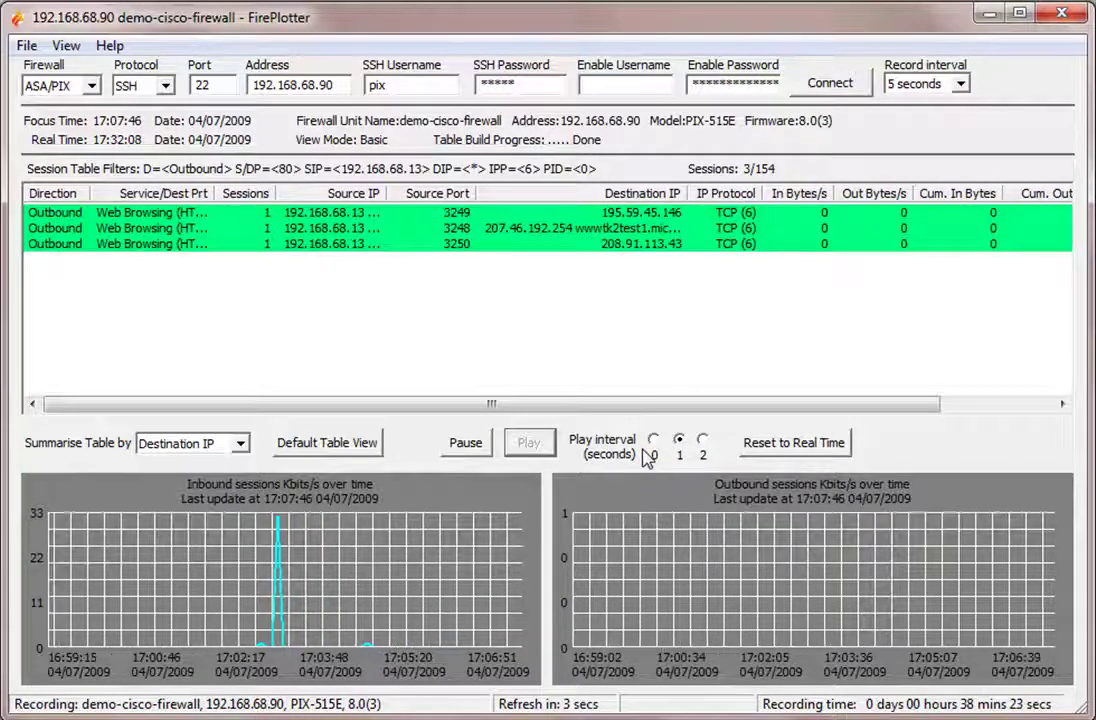
left_click(704, 450)
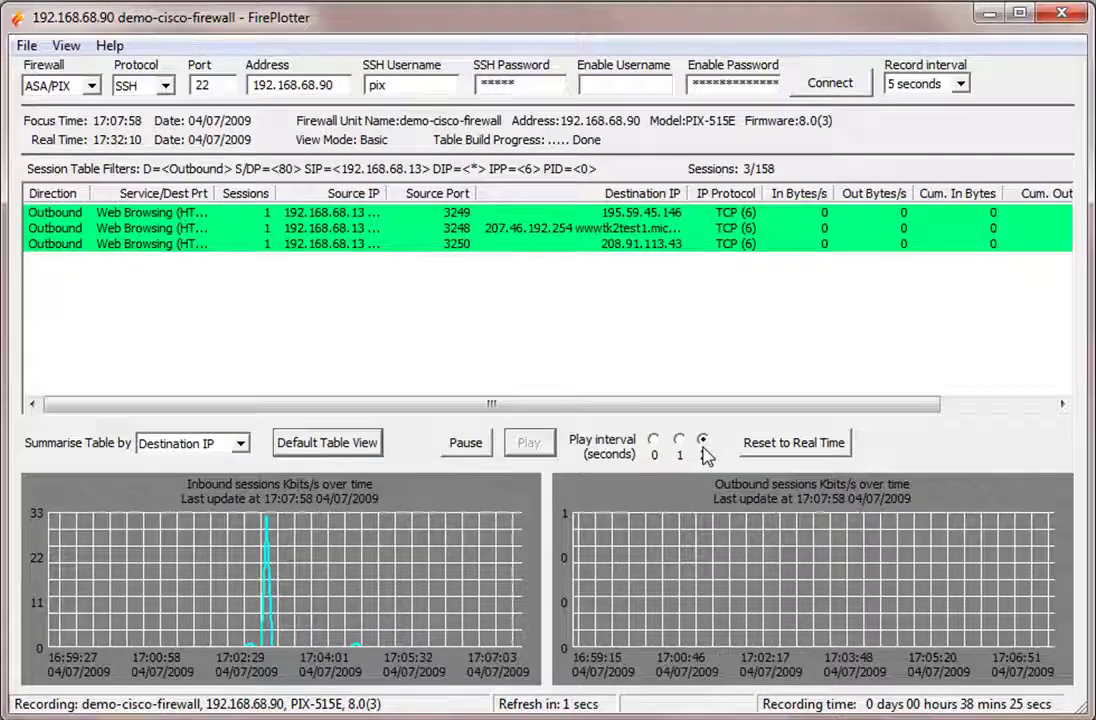
right_click(548, 281)
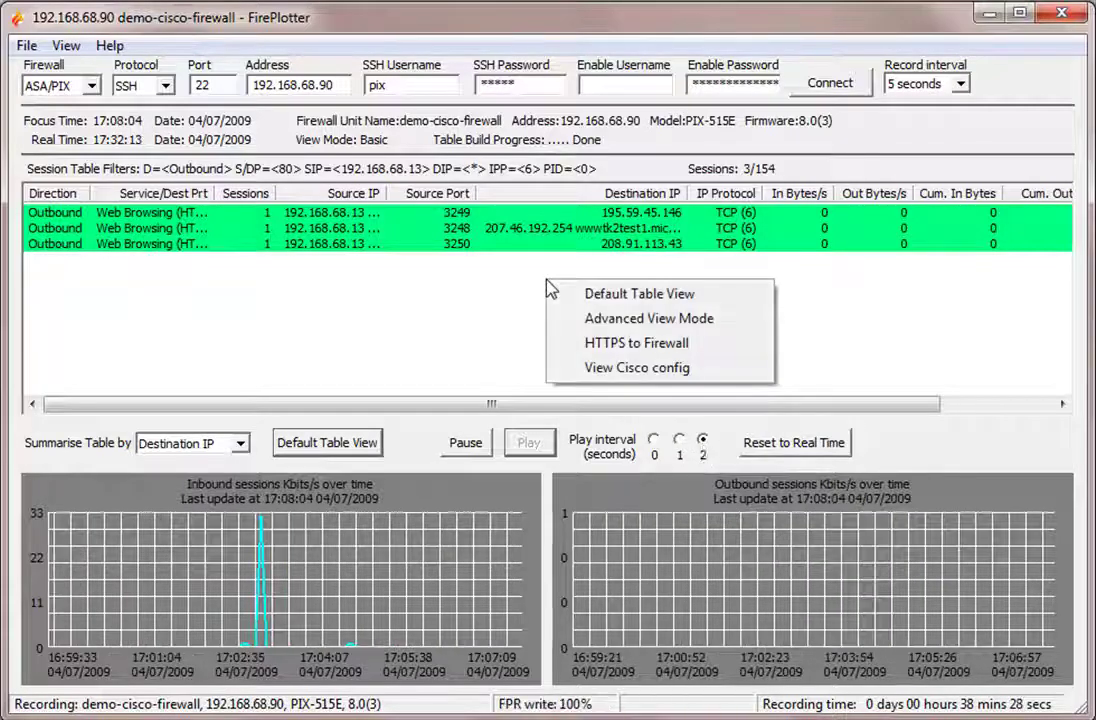
left_click(683, 294)
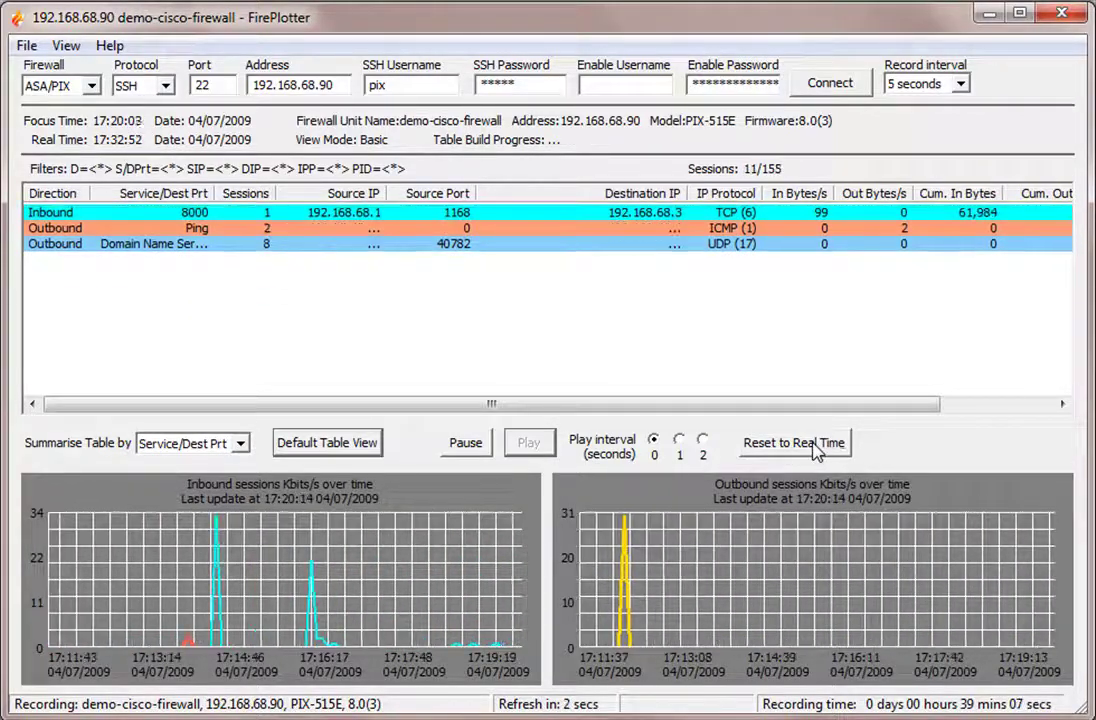
- Reset to Real Time so the graphs show live traffic from 17:32:48
left_click(816, 446)
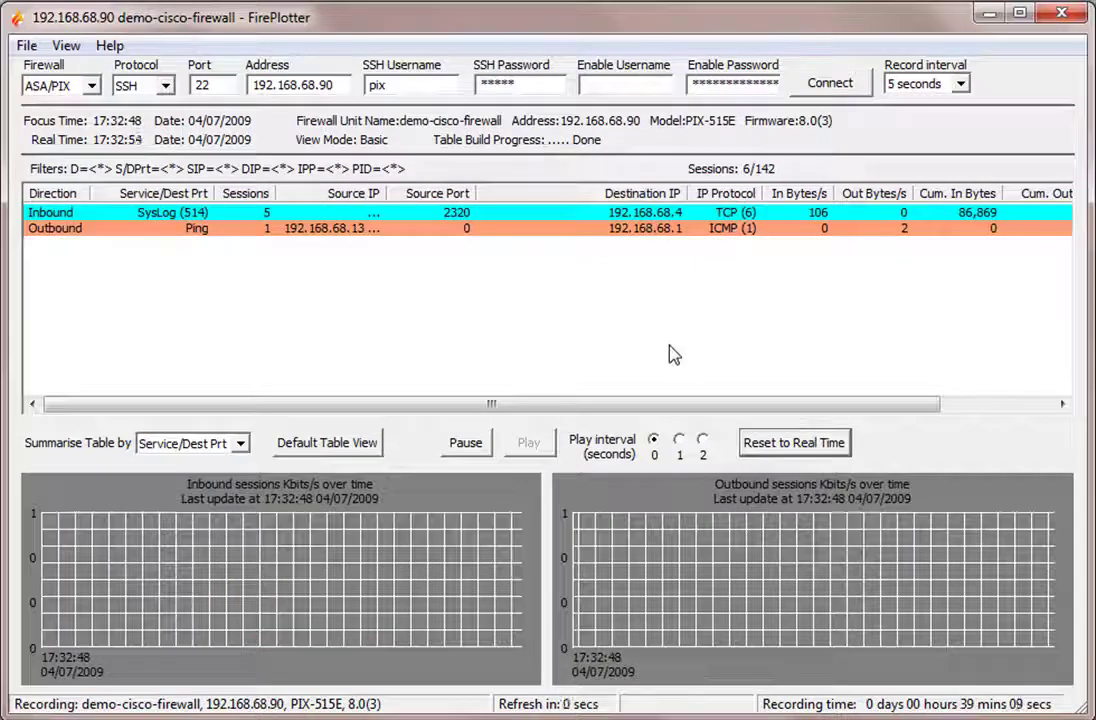